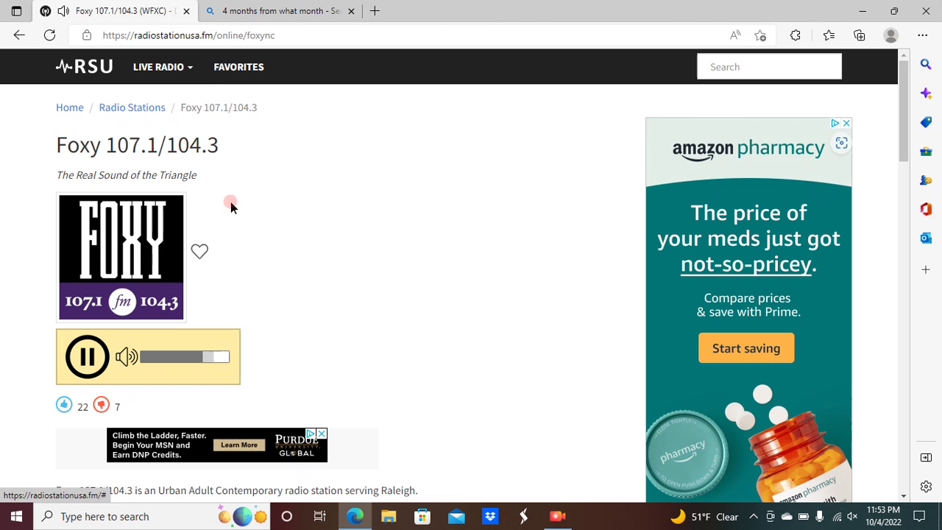
Unmute the speakers and set the system volume to about 18
click(852, 516)
mouse_move(746, 483)
mouse_down()
mouse_move(801, 483)
mouse_move(740, 484)
mouse_move(779, 483)
mouse_move(765, 497)
mouse_move(771, 492)
mouse_up()
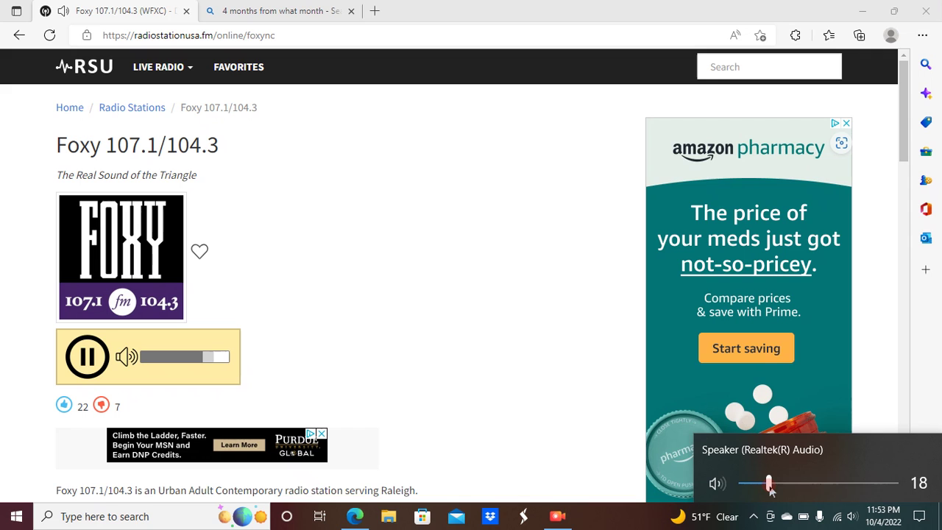
Nudge the speaker volume up to 24, back down to 20, then dismiss the volume flyout
drag(771, 490, 775, 490)
drag(775, 487, 778, 488)
drag(777, 487, 780, 488)
drag(780, 487, 771, 487)
drag(772, 487, 773, 491)
click(555, 372)
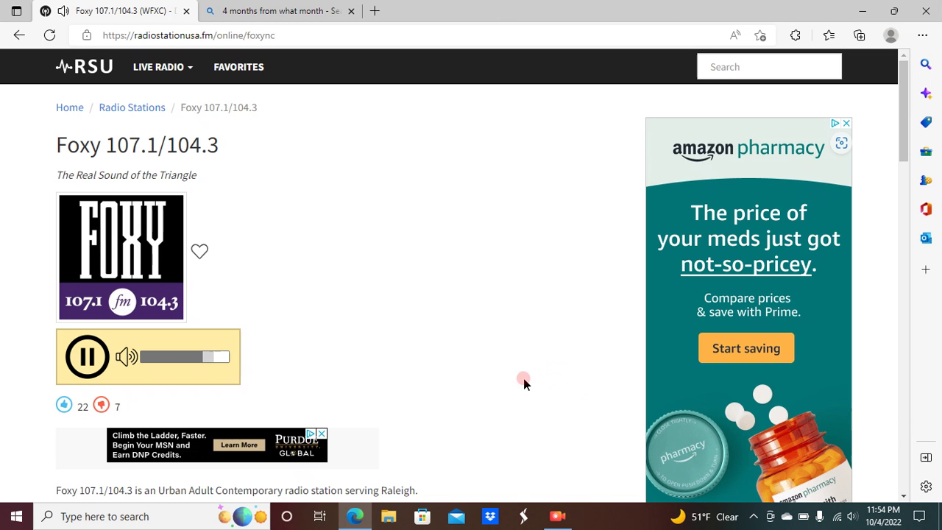
scroll(462, 348, down, 3)
scroll(462, 347, down, 1)
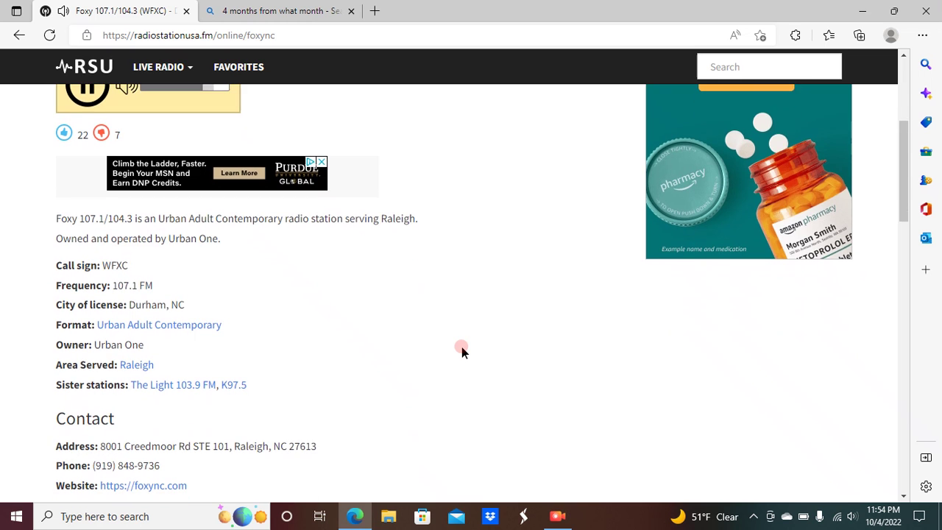
scroll(459, 347, up, 4)
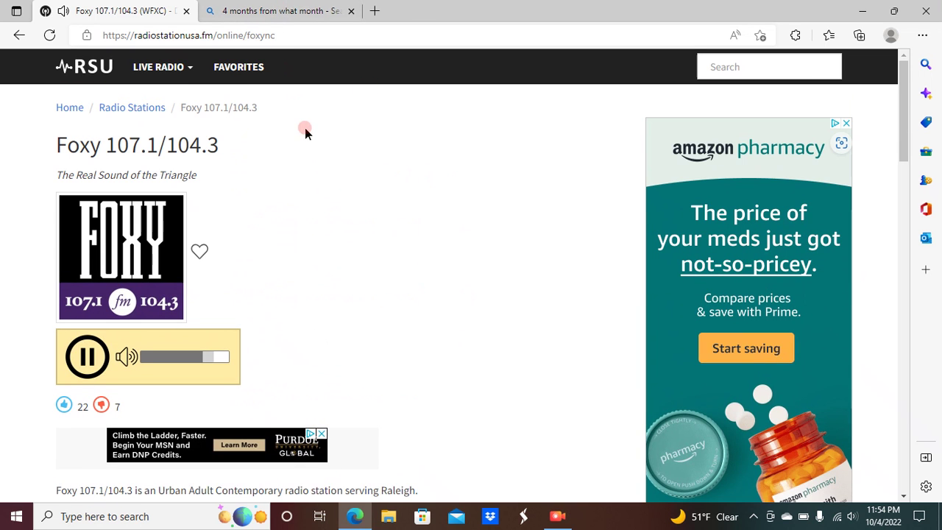
Switch to the Bing tab with the 4-months-from-today results
click(272, 10)
scroll(211, 222, down, 4)
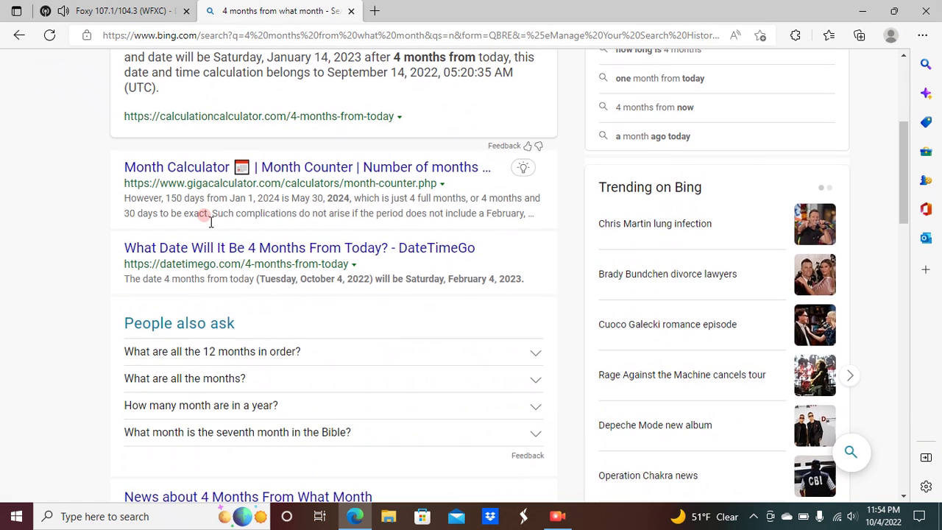
scroll(210, 221, up, 5)
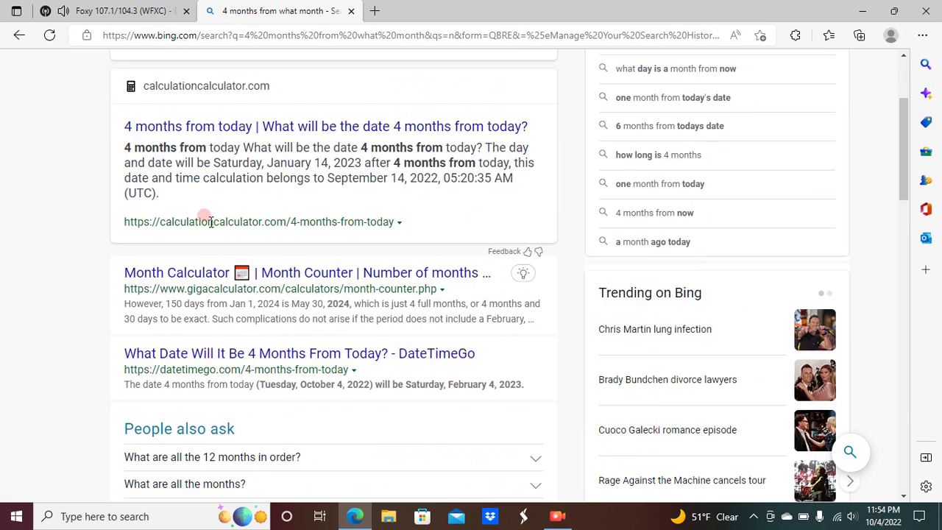
Search '2 months from what month' on Bing, getting Thursday, December 1, 2022
click(128, 78)
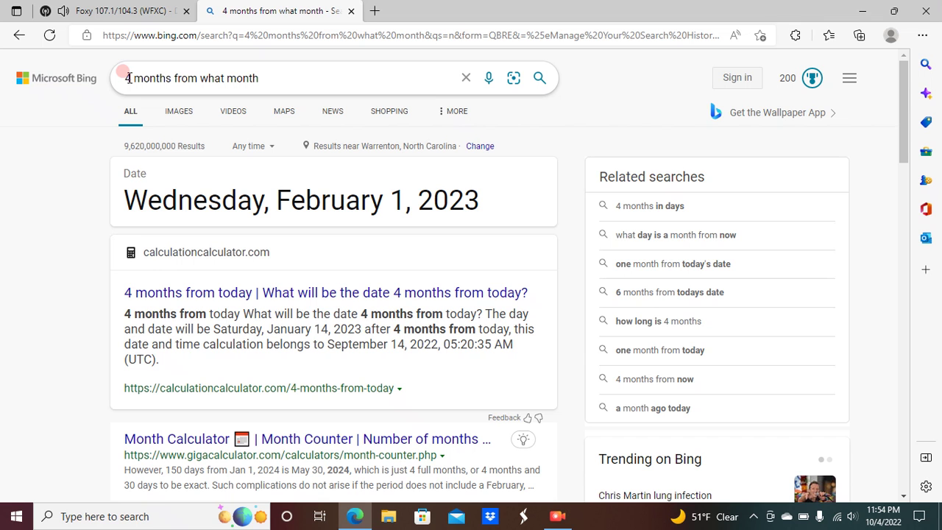
click(128, 79)
key(Delete)
key(Delete)
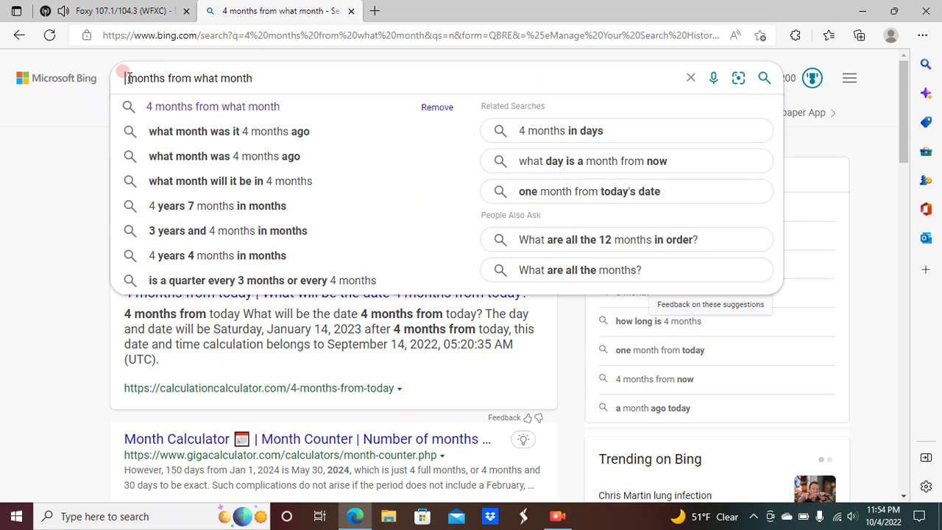
text(2 3)
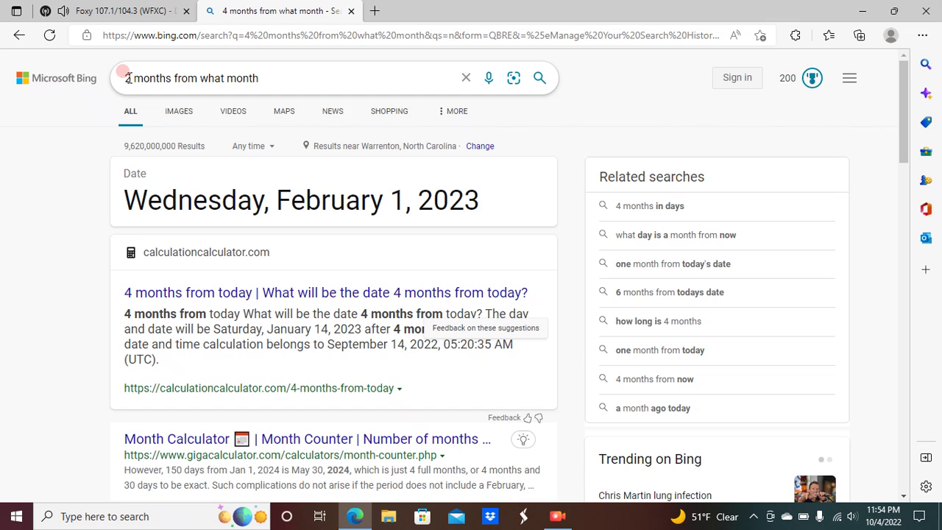
key(Return)
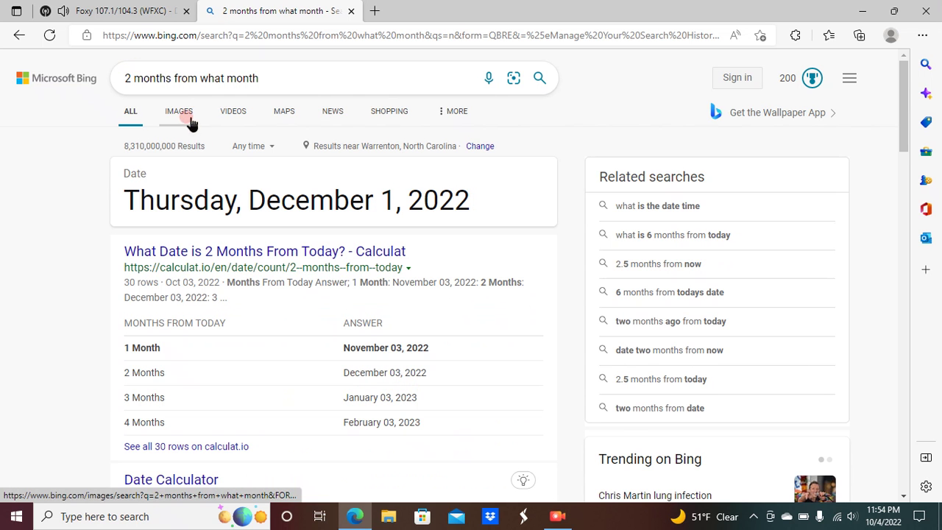
Delete the query from the Bing search box and dismiss the suggestions
drag(259, 78, 92, 85)
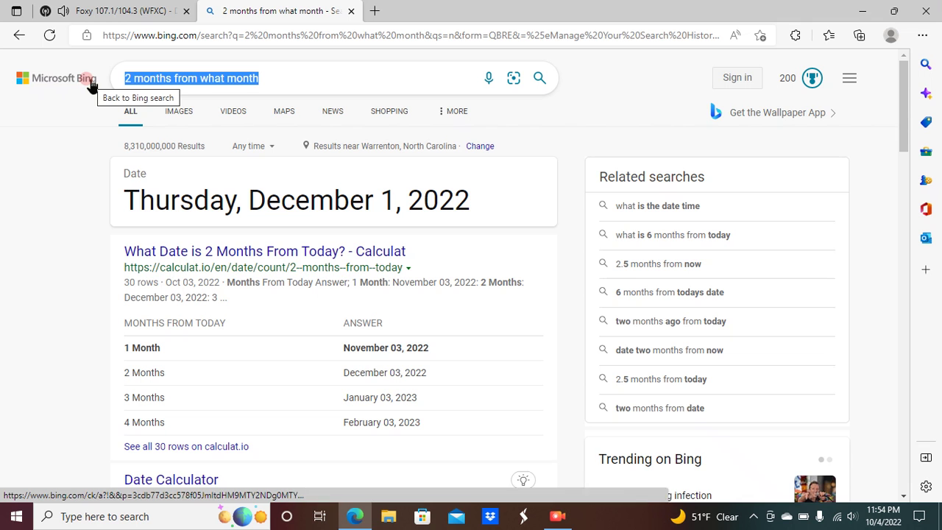
key(BackSpace)
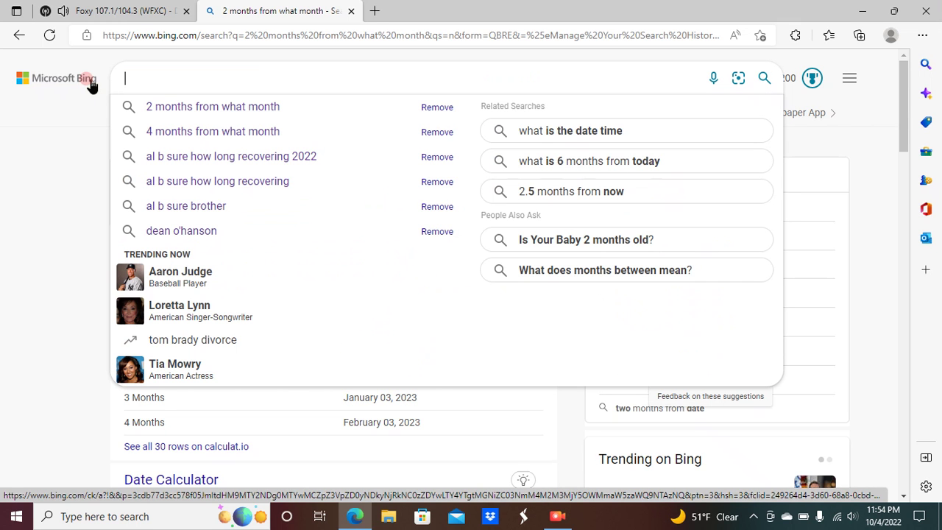
click(2, 242)
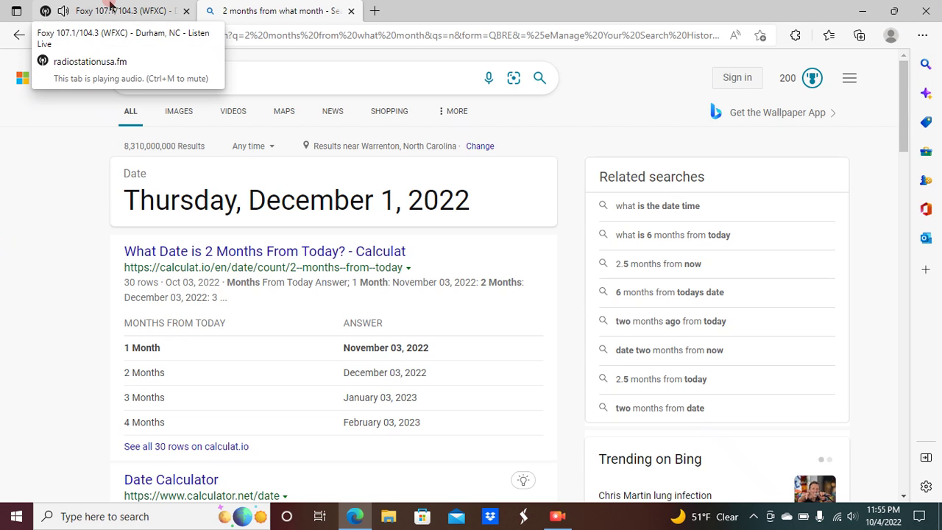
click(110, 10)
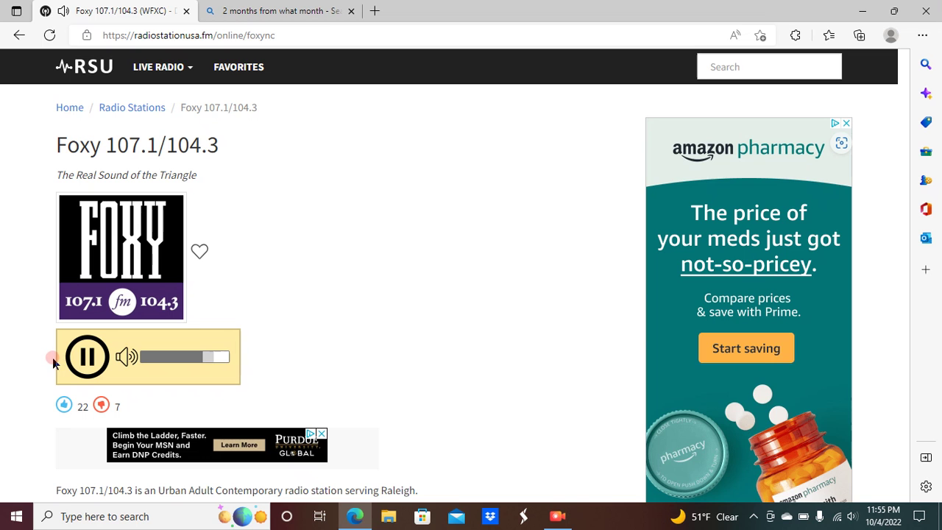
click(269, 11)
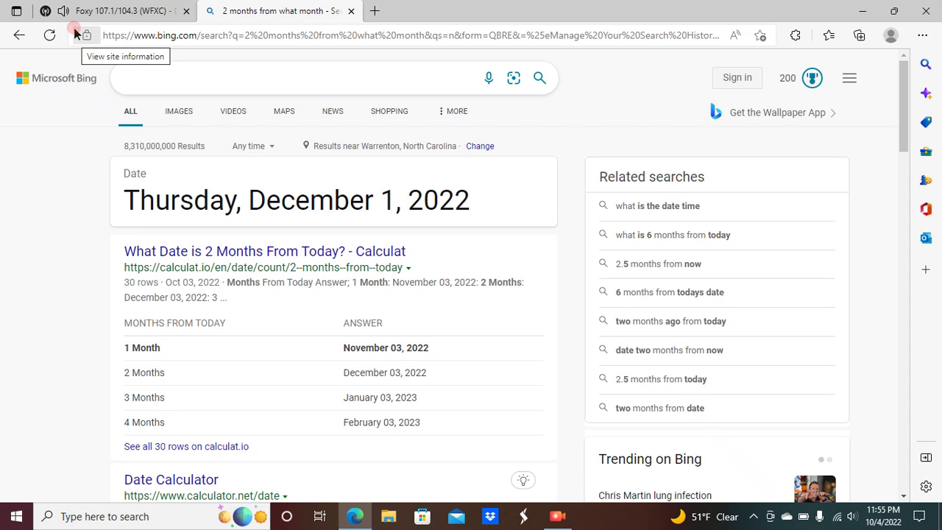
Switch between the Bing and Foxy tabs, ending on the Foxy 107.1/104.3 station page
click(133, 8)
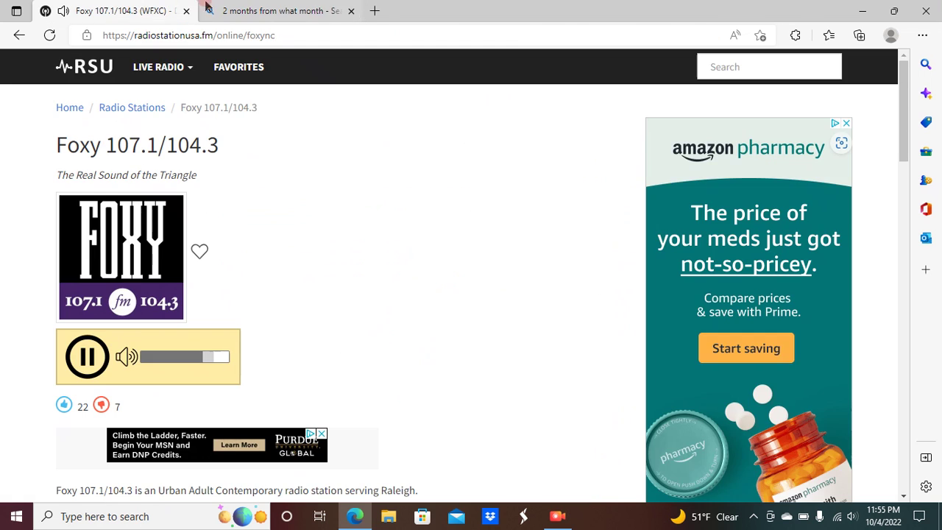
click(221, 9)
click(155, 9)
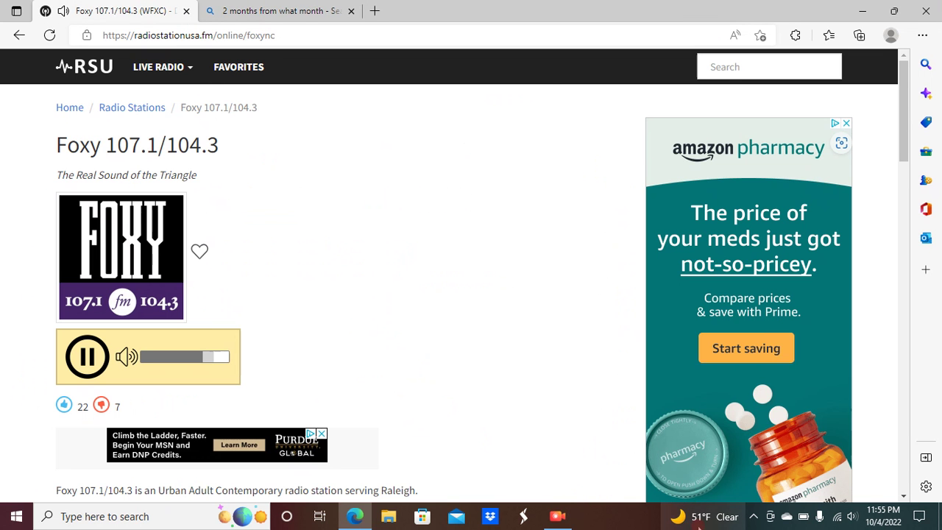
click(558, 516)
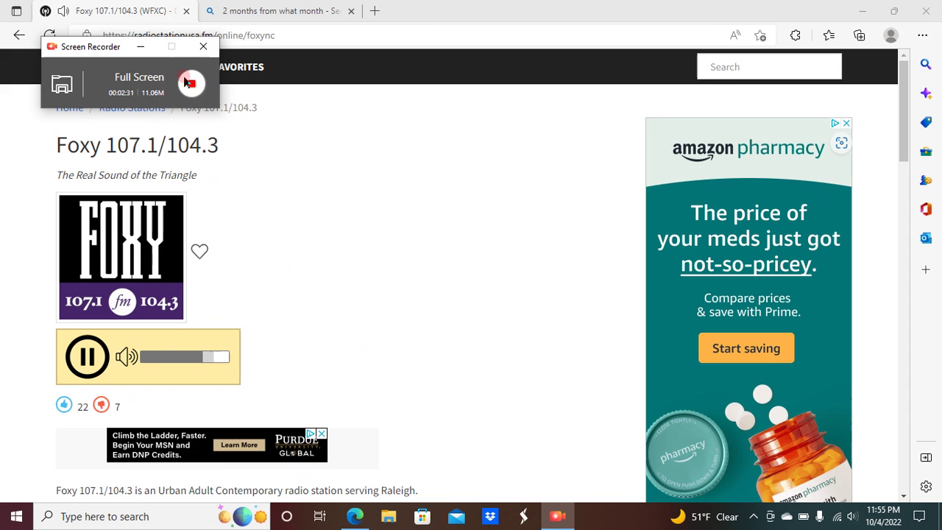
click(142, 47)
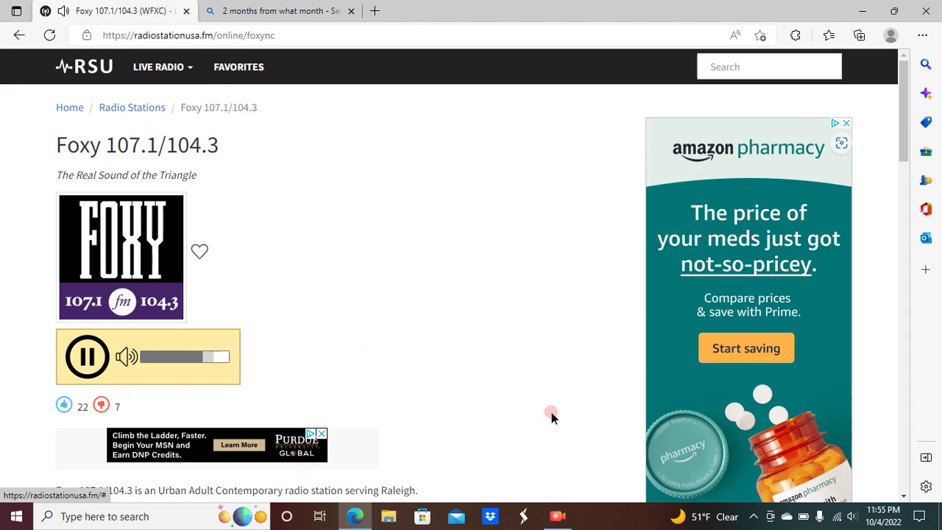
click(558, 516)
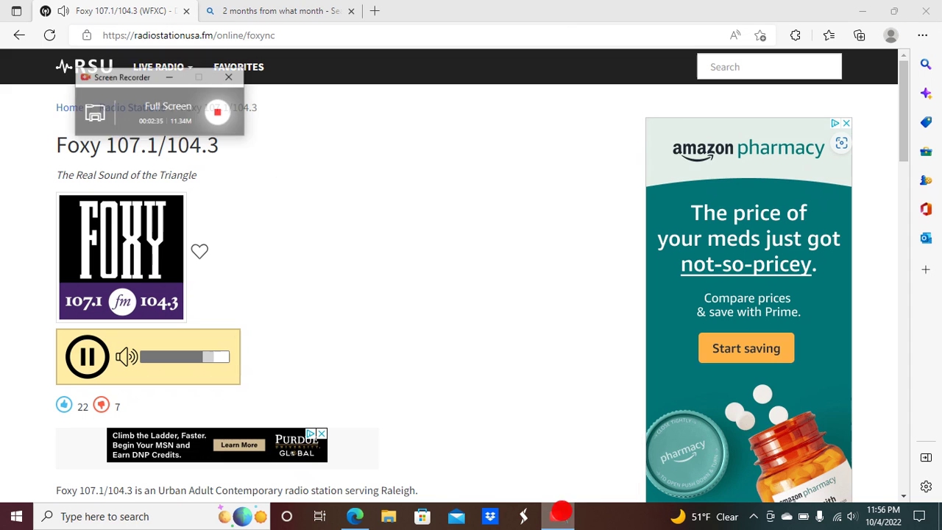